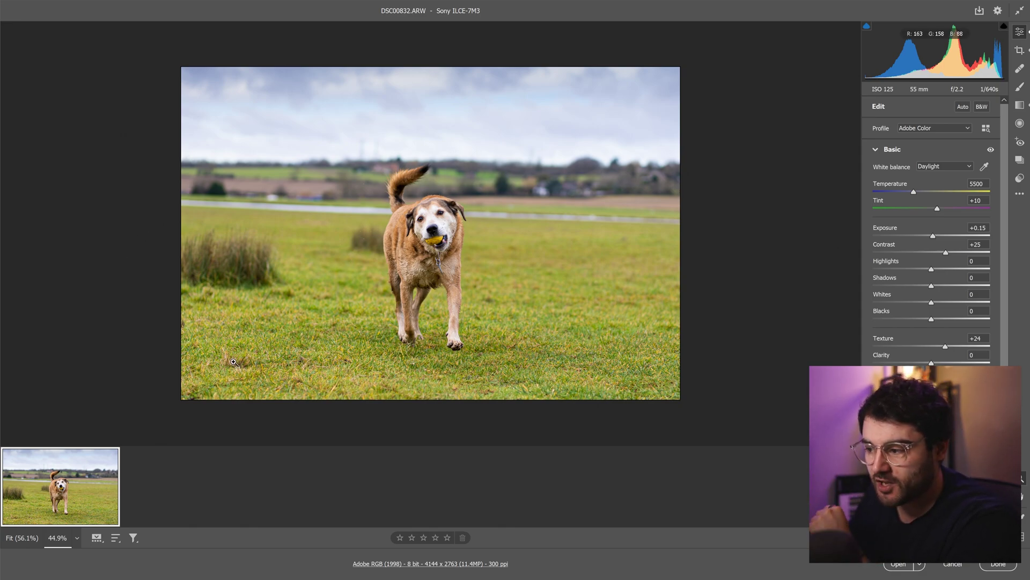
# Enhance the dog photo with Super Resolution into DSC00832-Enhanced-1.dng at 8288 × 5525.
pyautogui.rightClick(284, 247)
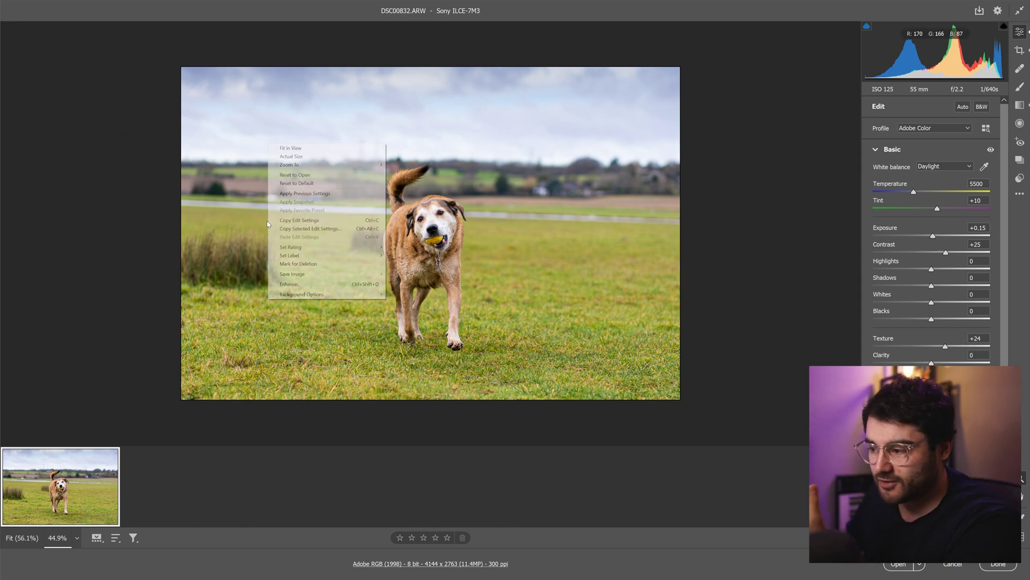
pyautogui.click(304, 284)
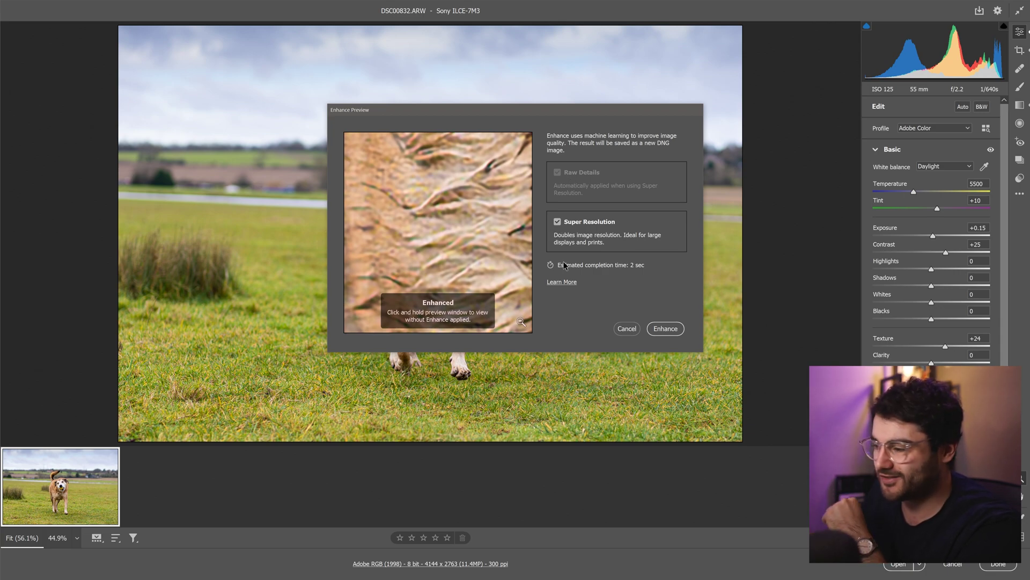
pyautogui.click(661, 327)
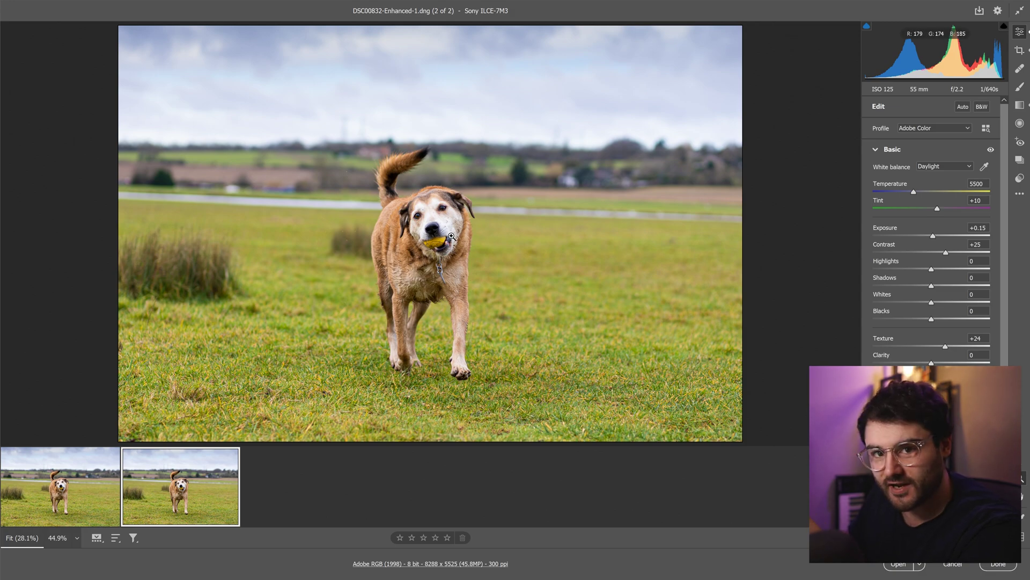
pyautogui.moveTo(450, 238); pyautogui.dragTo(506, 260)
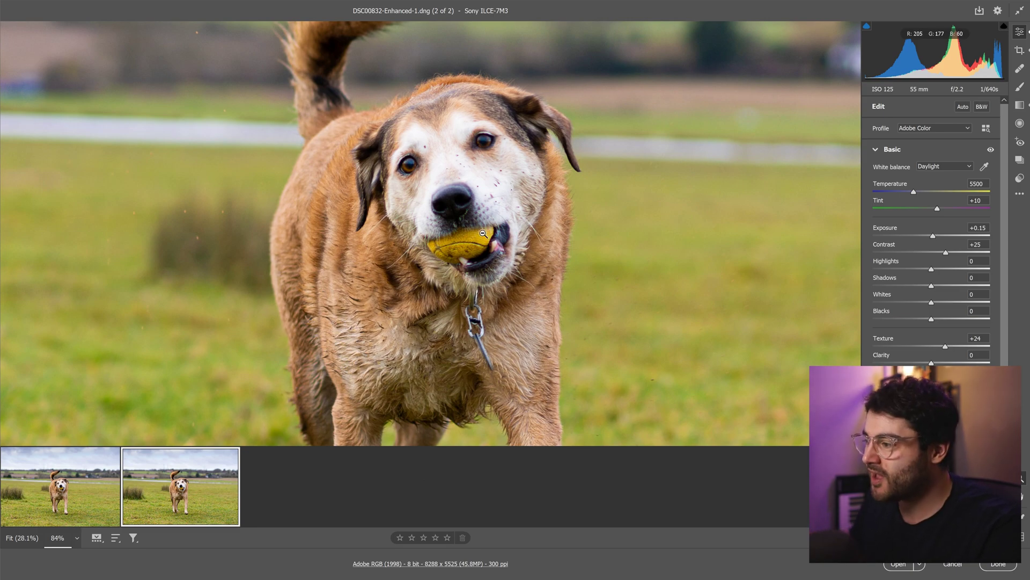
pyautogui.scroll(3, 483, 236)
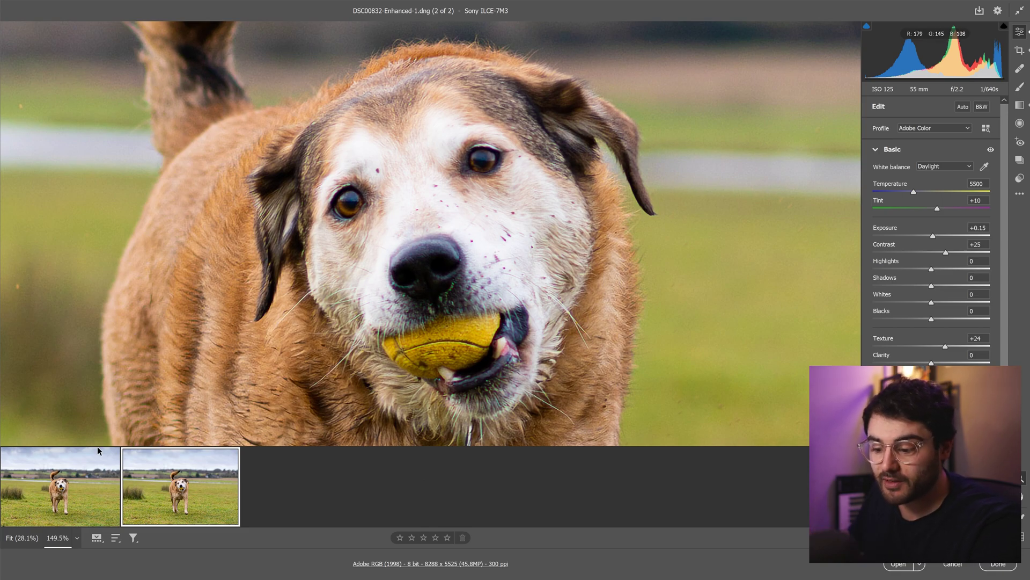
pyautogui.moveTo(35, 505)
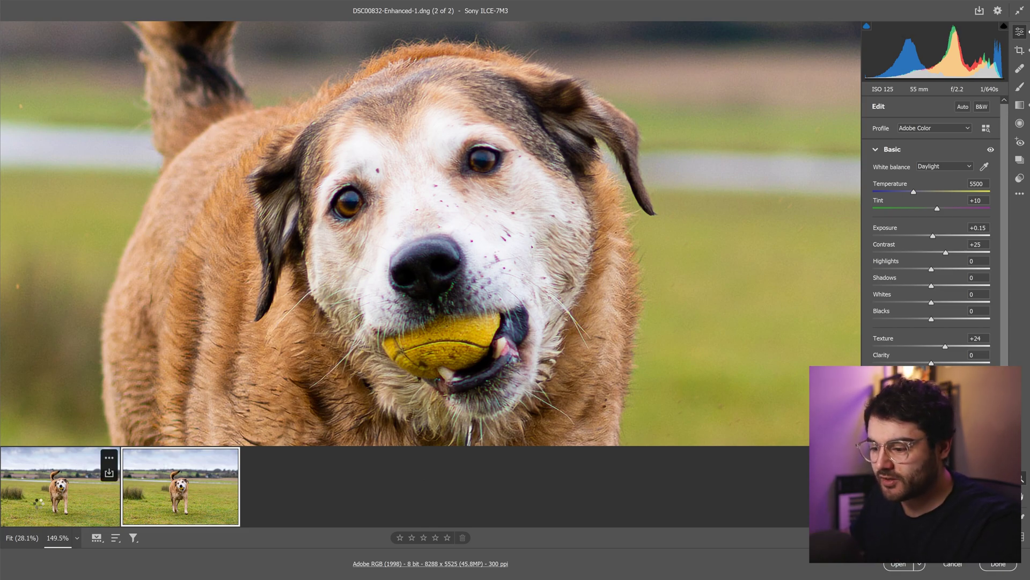
pyautogui.click(36, 507)
pyautogui.scroll(5, 452, 257)
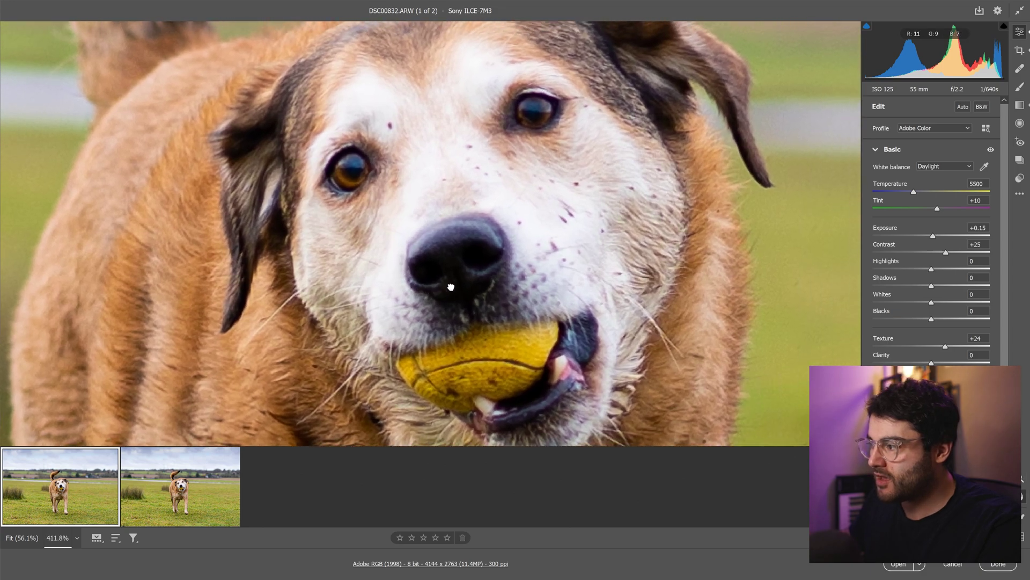
pyautogui.hscroll(3, 451, 279)
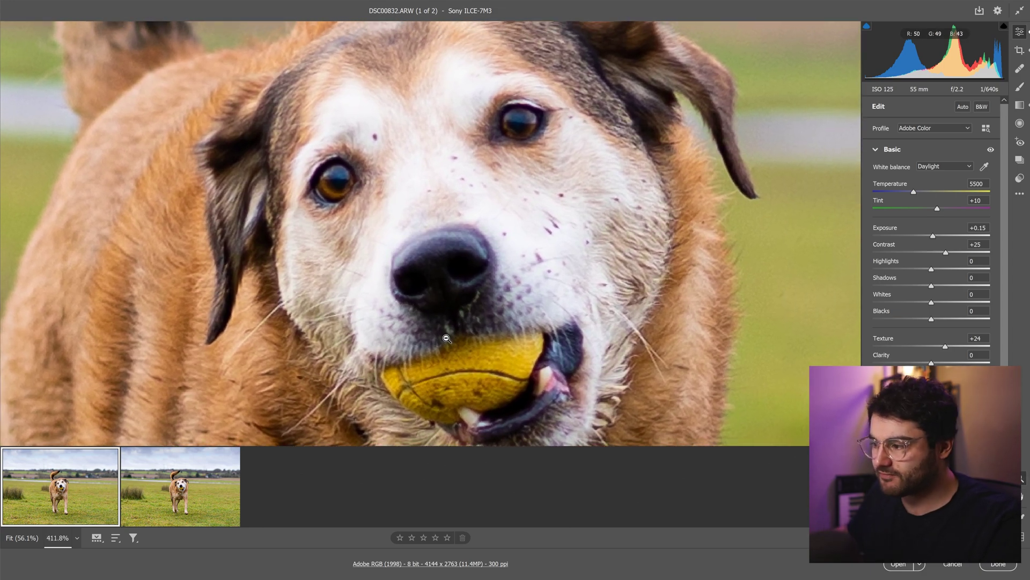
pyautogui.scroll(-1, 528, 237)
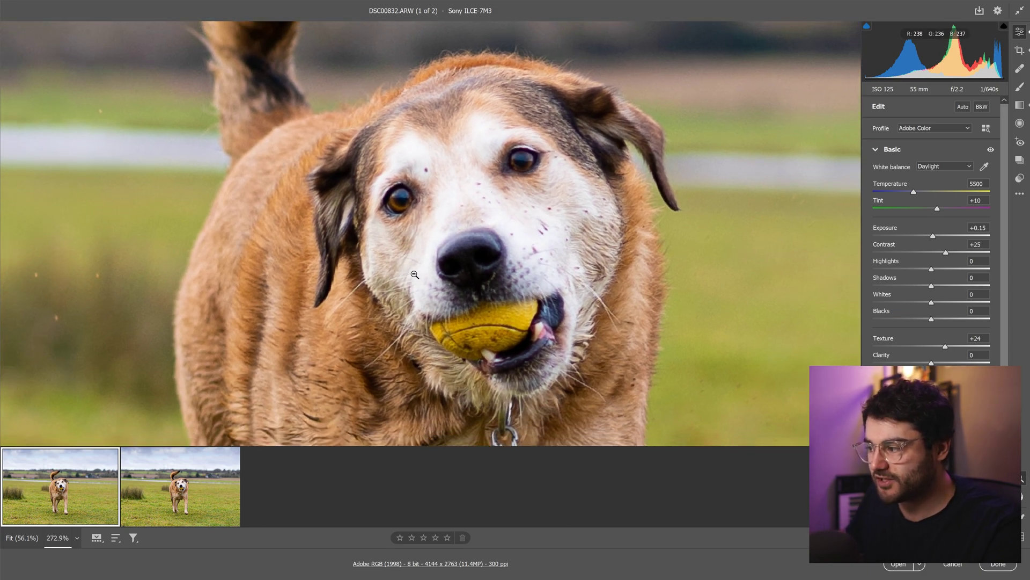
pyautogui.hscroll(3, 456, 248)
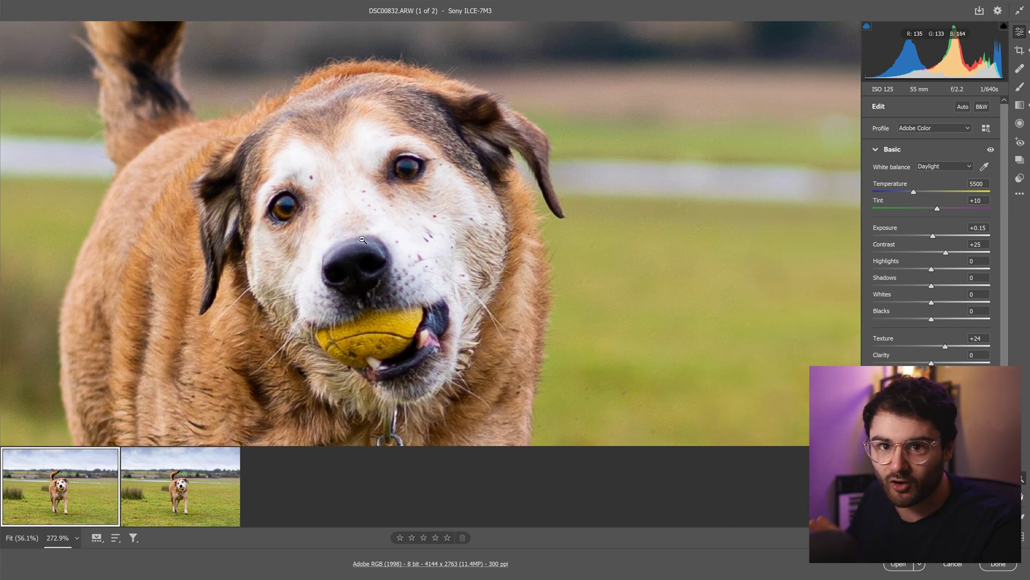
pyautogui.click(181, 485)
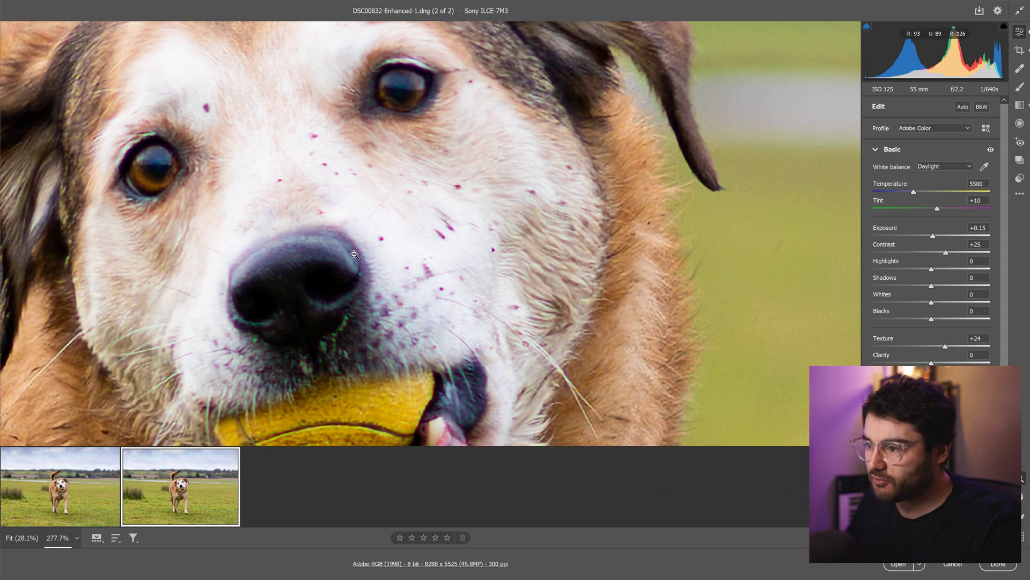
pyautogui.scroll(-5, 441, 255)
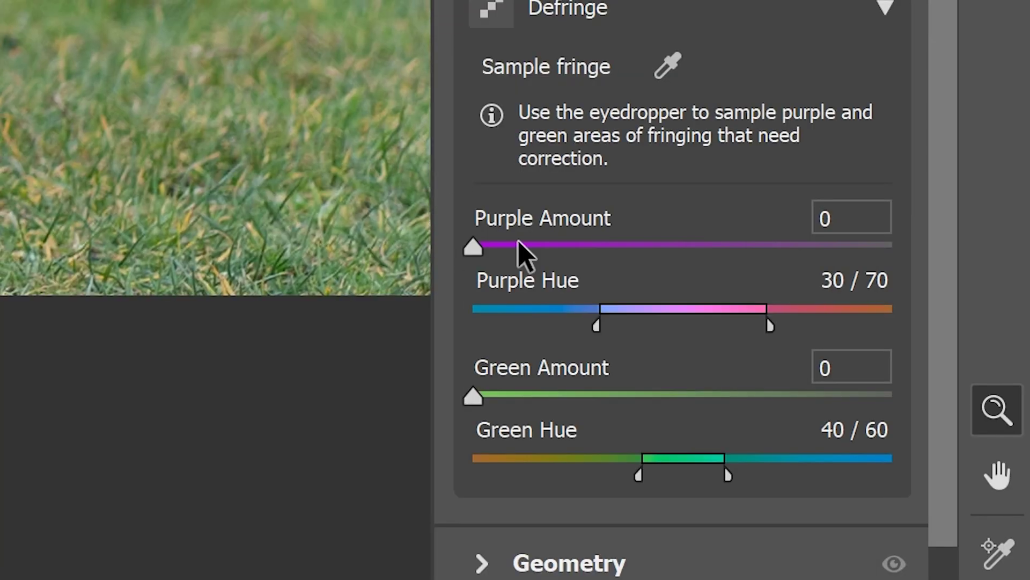
# Set Defringe Purple Amount and Green Amount to 8, then zoom in on the dog's nose to check.
pyautogui.click(589, 246)
pyautogui.moveTo(589, 246); pyautogui.dragTo(642, 247)
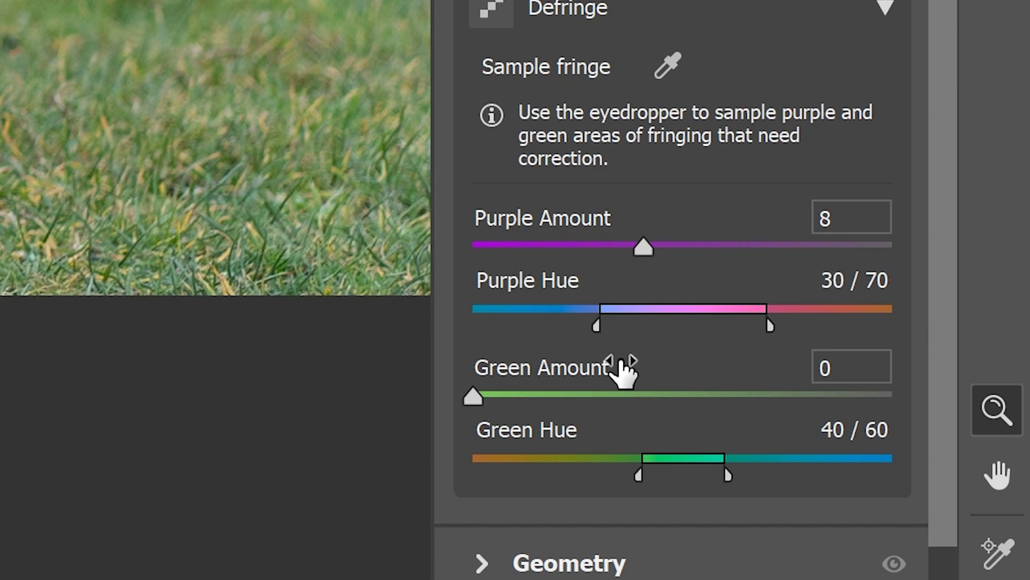
pyautogui.moveTo(566, 396); pyautogui.dragTo(644, 404)
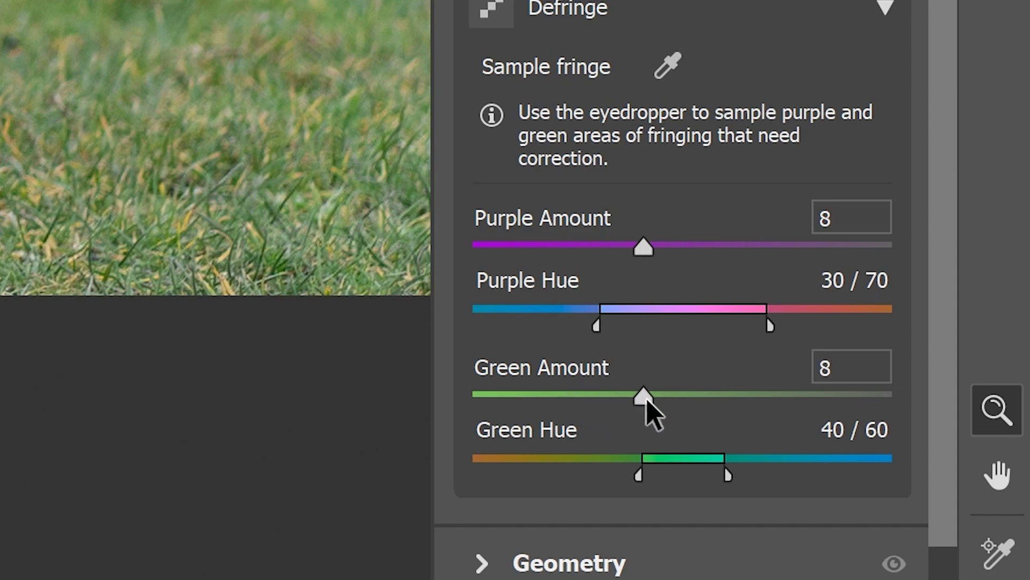
pyautogui.scroll(-2, 772, 256)
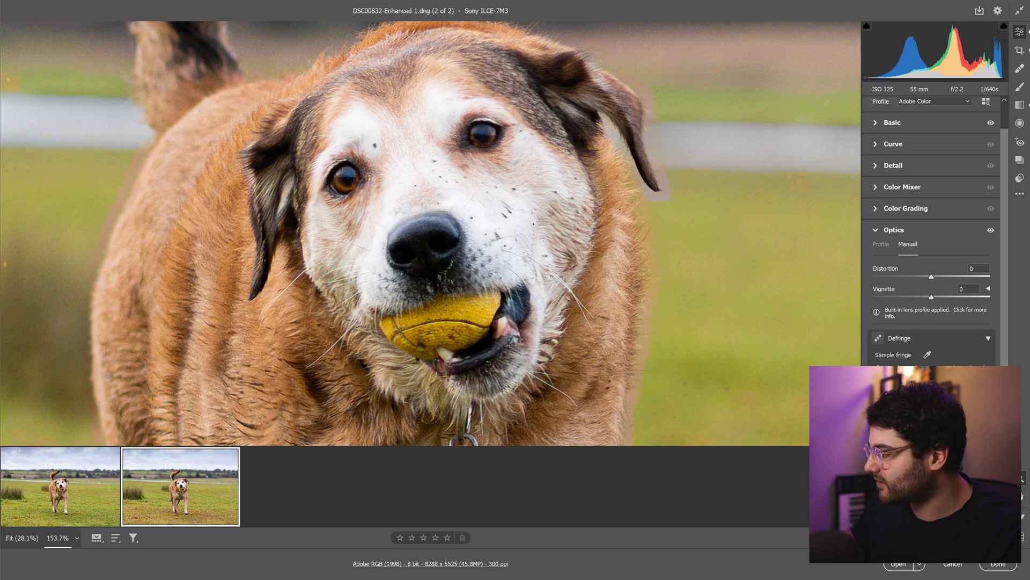
pyautogui.click(480, 347)
pyautogui.moveTo(448, 259); pyautogui.dragTo(376, 196)
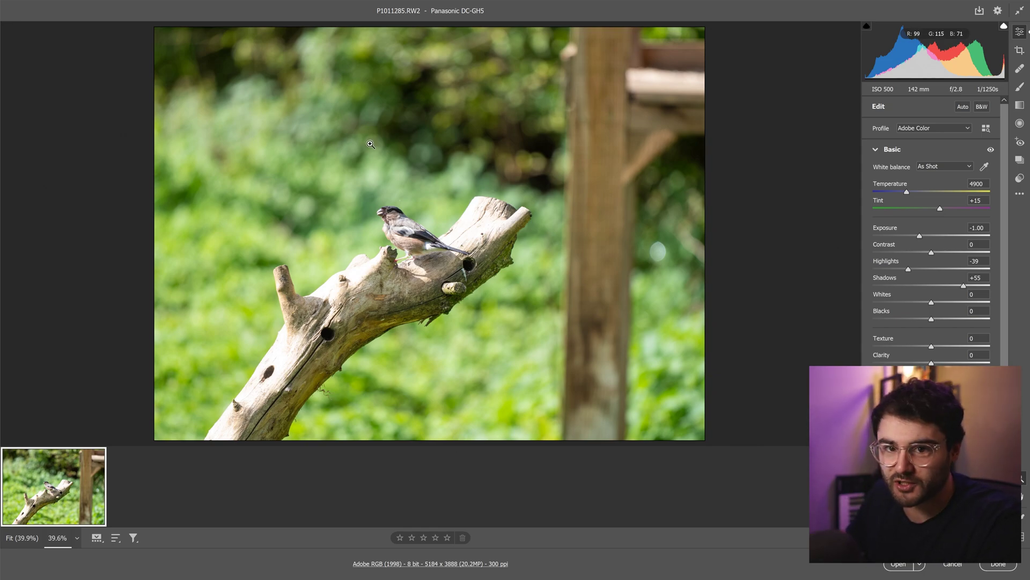
# Apply the tighter crop around the bird, leaving the photo at 3121 × 2341.
pyautogui.hotkey('ctrl', 'z')
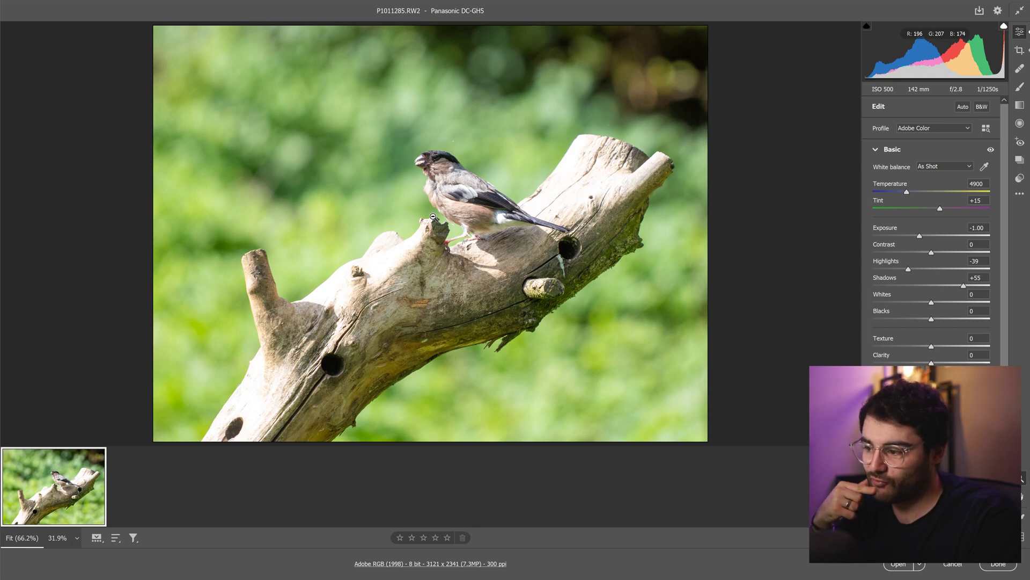
# Enhance the bird photo with Super Resolution into P1011285-Enhanced-2.dng at 6242 × 4682 and view its head.
pyautogui.rightClick(414, 182)
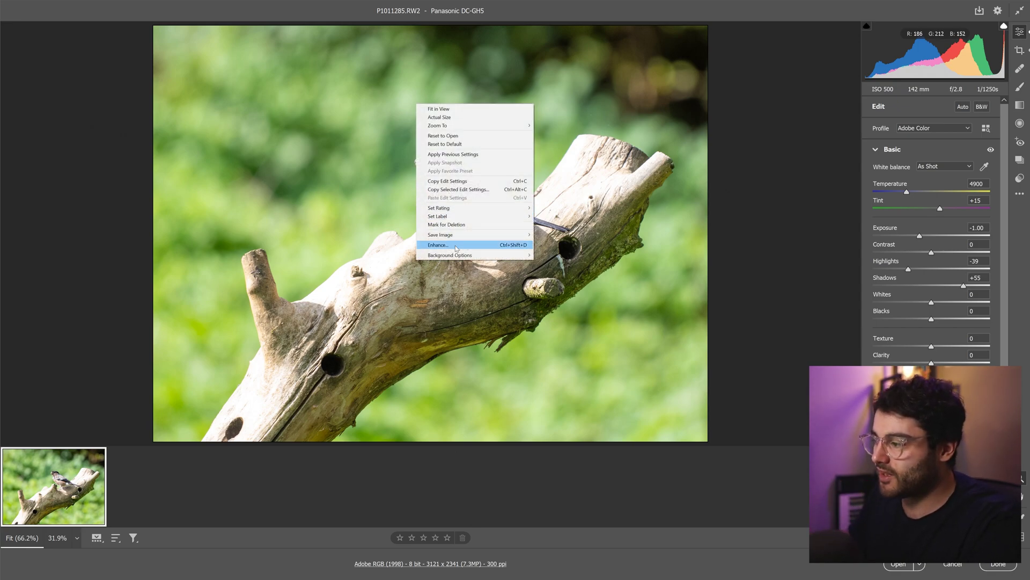
pyautogui.click(420, 246)
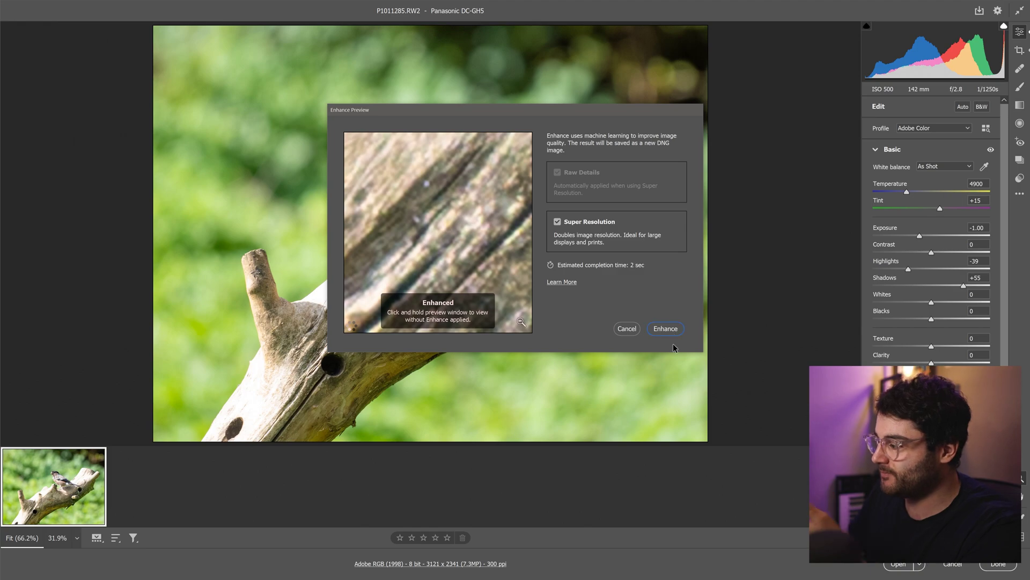
pyautogui.click(665, 328)
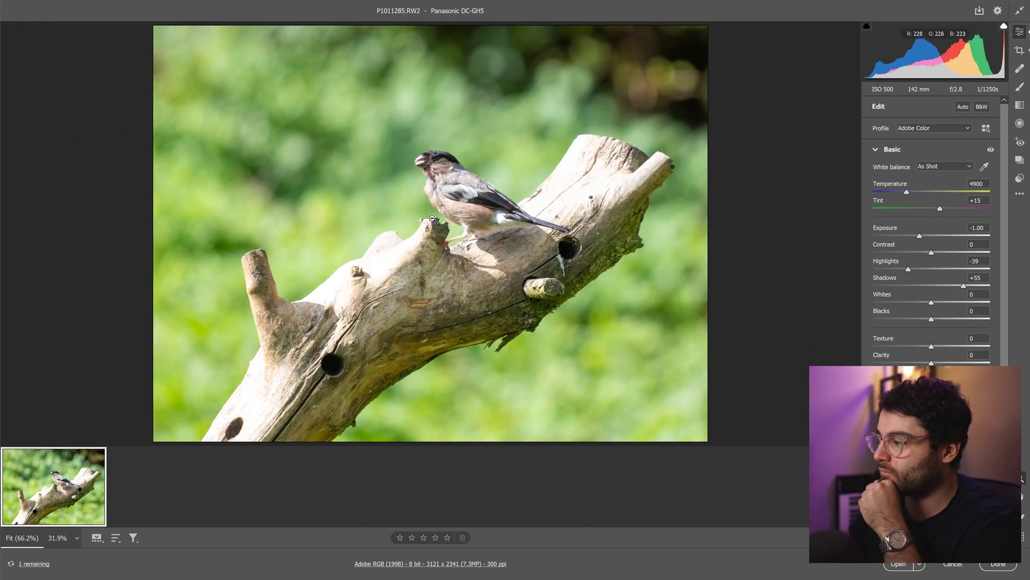
pyautogui.click(147, 467)
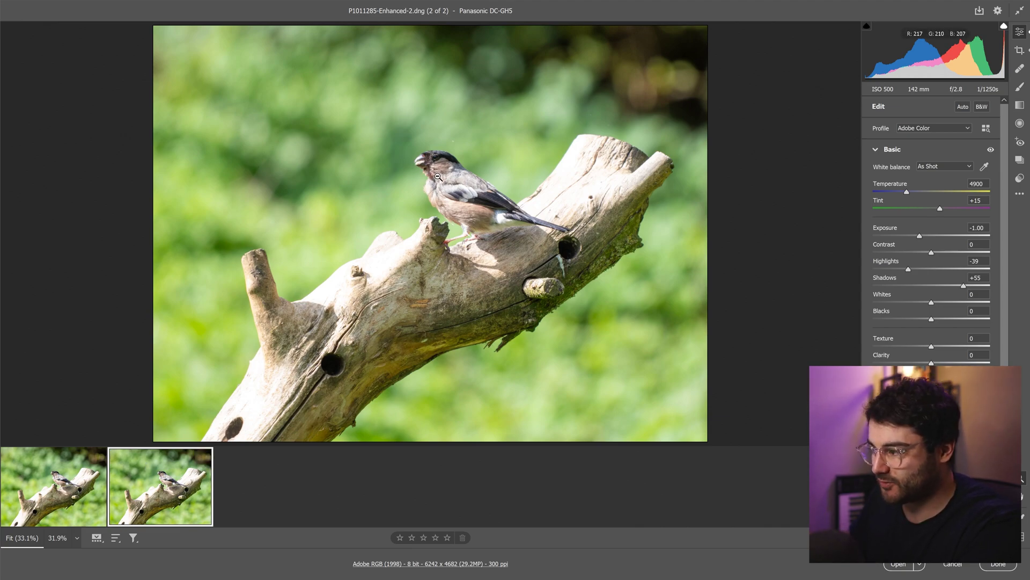
pyautogui.moveTo(438, 176); pyautogui.dragTo(473, 165)
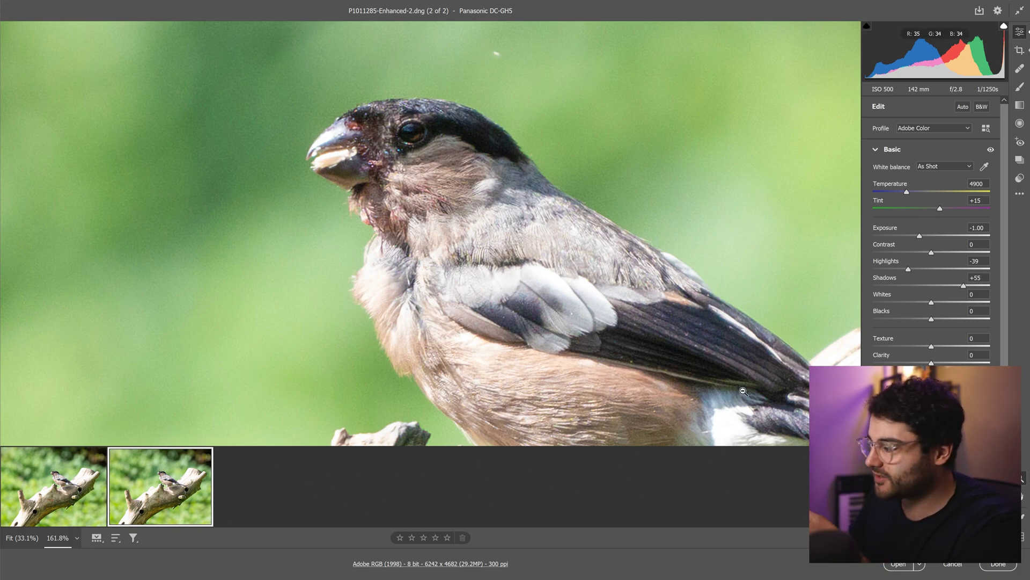
# Show the Optics panel with its Defringe settings for the enhanced bird DNG.
pyautogui.hotkey('ctrl', 'alt', '6')
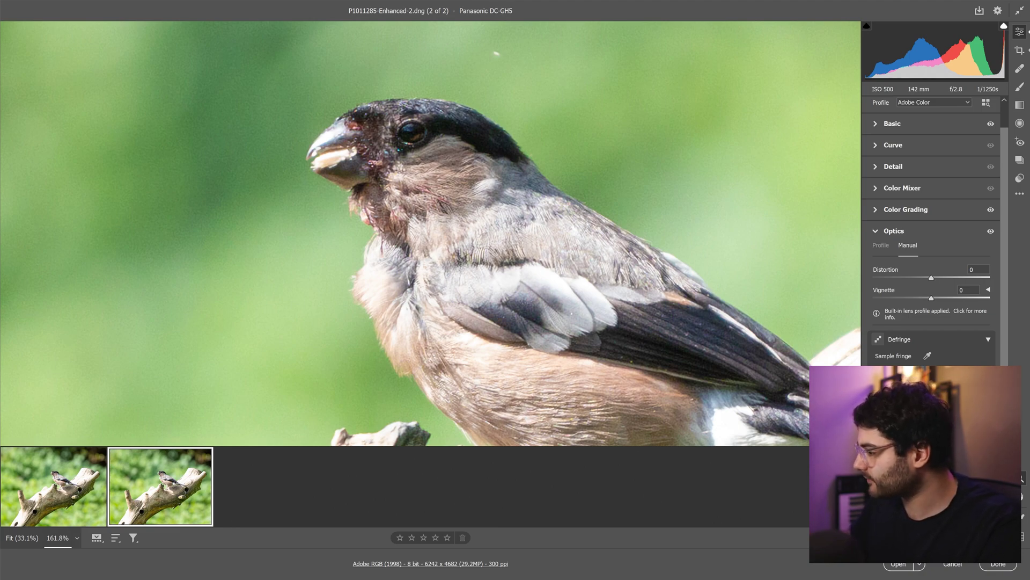
pyautogui.scroll(-4, 470, 261)
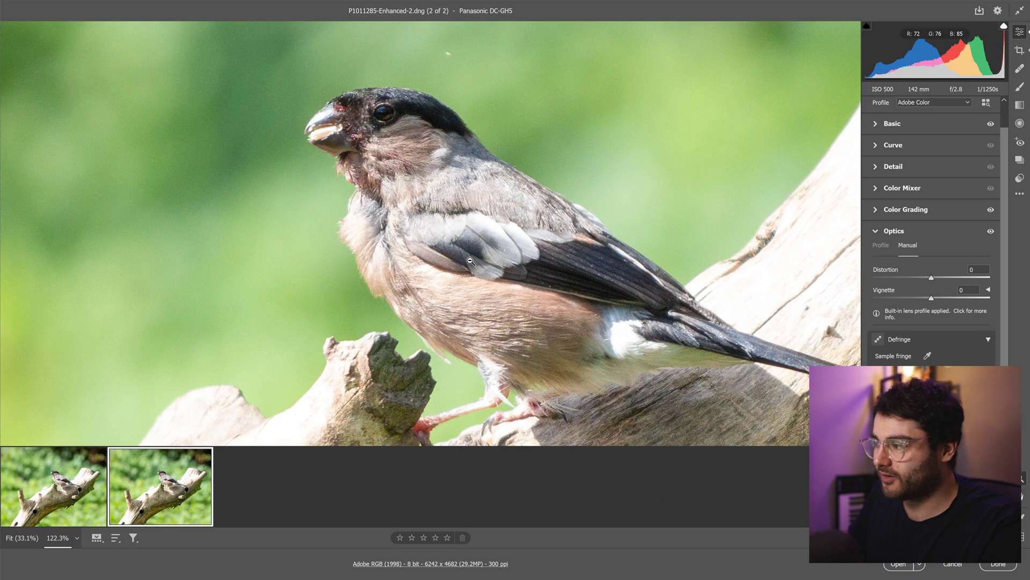
pyautogui.scroll(-4, 470, 261)
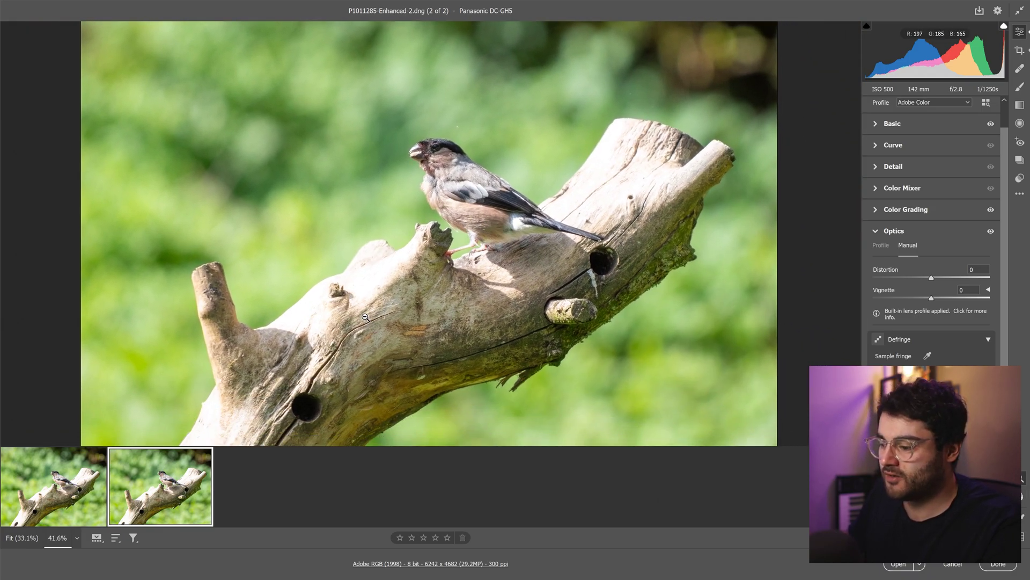
pyautogui.scroll(5, 400, 269)
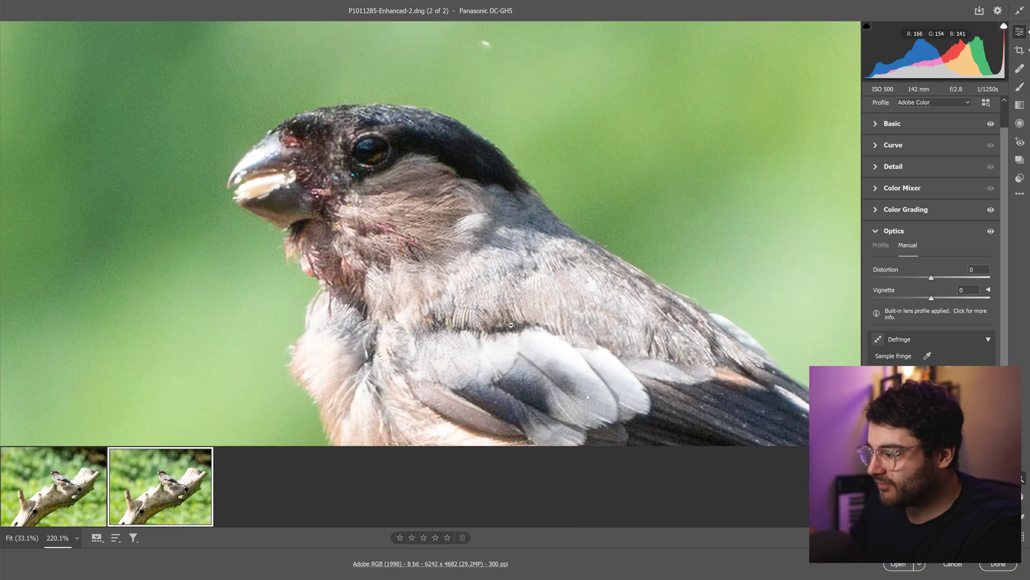
pyautogui.scroll(-5, 511, 326)
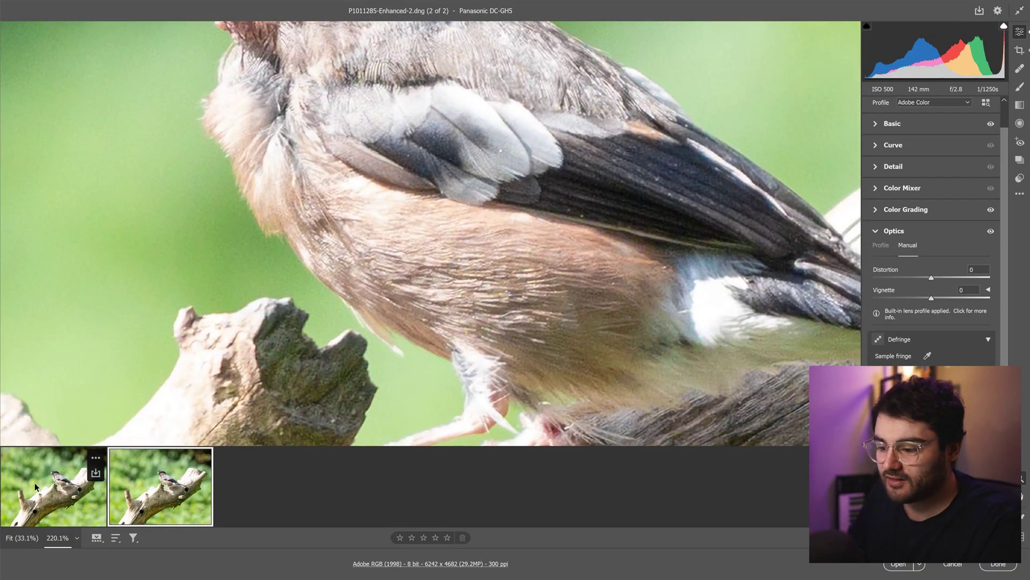
# Switch to the original 3121 × 2341 bird photo and inspect its wing, belly and head.
pyautogui.click(35, 487)
pyautogui.scroll(3, 447, 186)
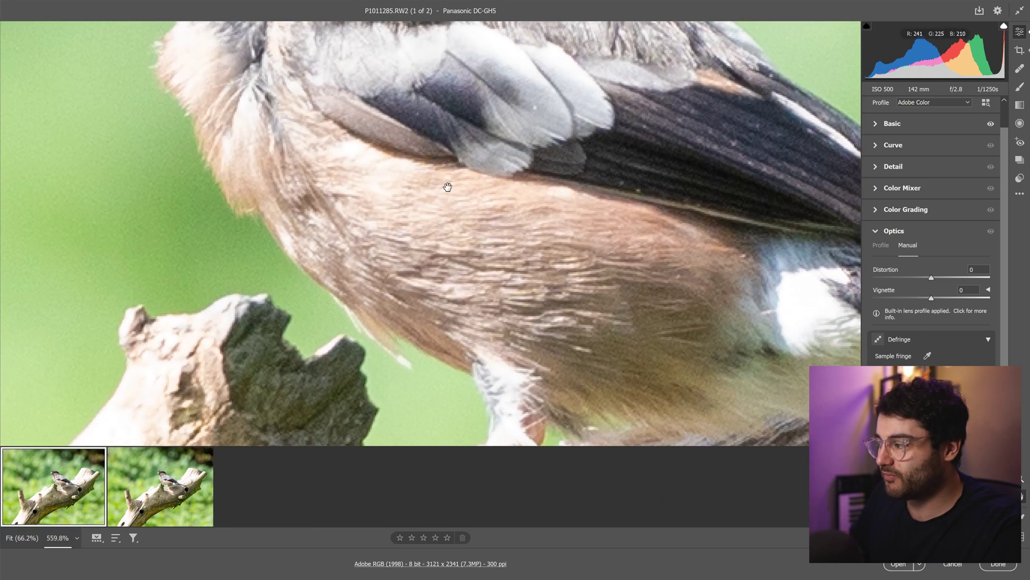
pyautogui.moveTo(447, 187); pyautogui.dragTo(428, 267)
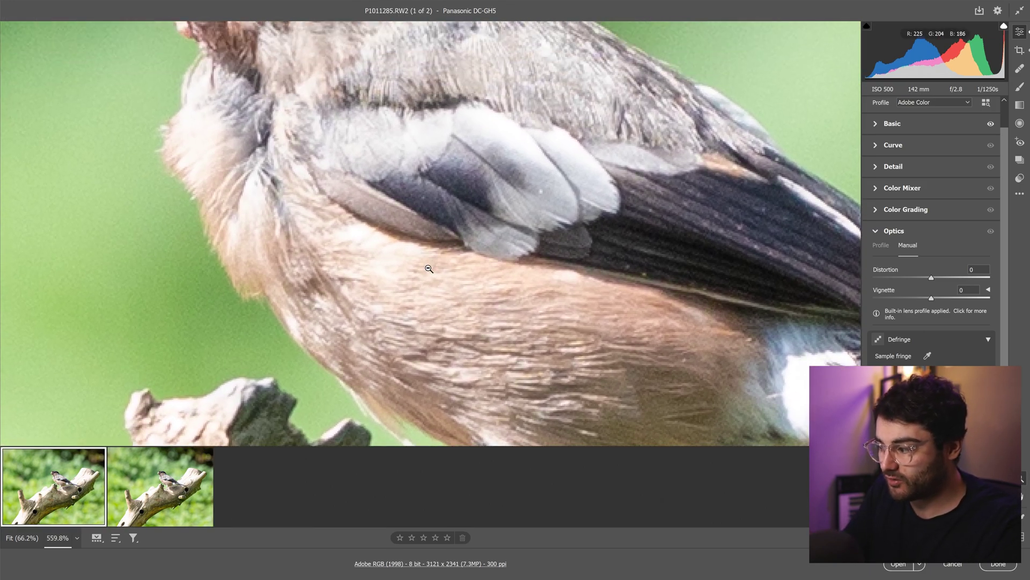
pyautogui.moveTo(429, 268); pyautogui.dragTo(389, 380)
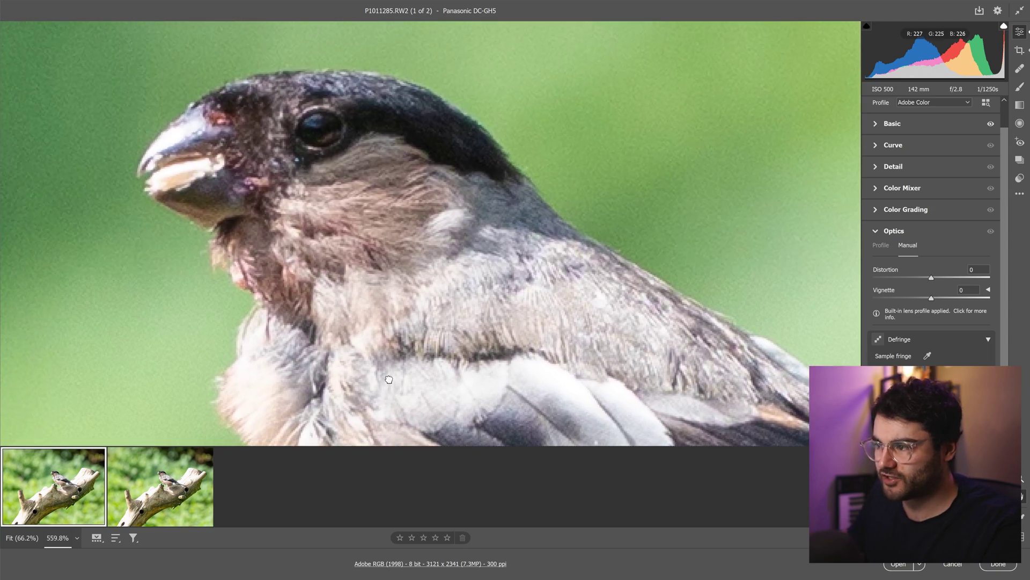
pyautogui.scroll(-3, 474, 277)
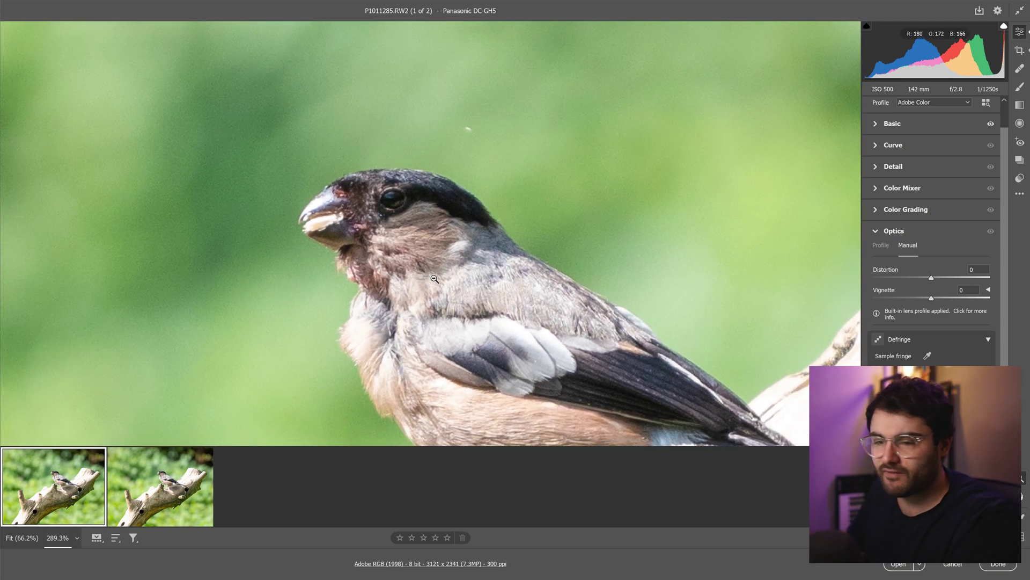